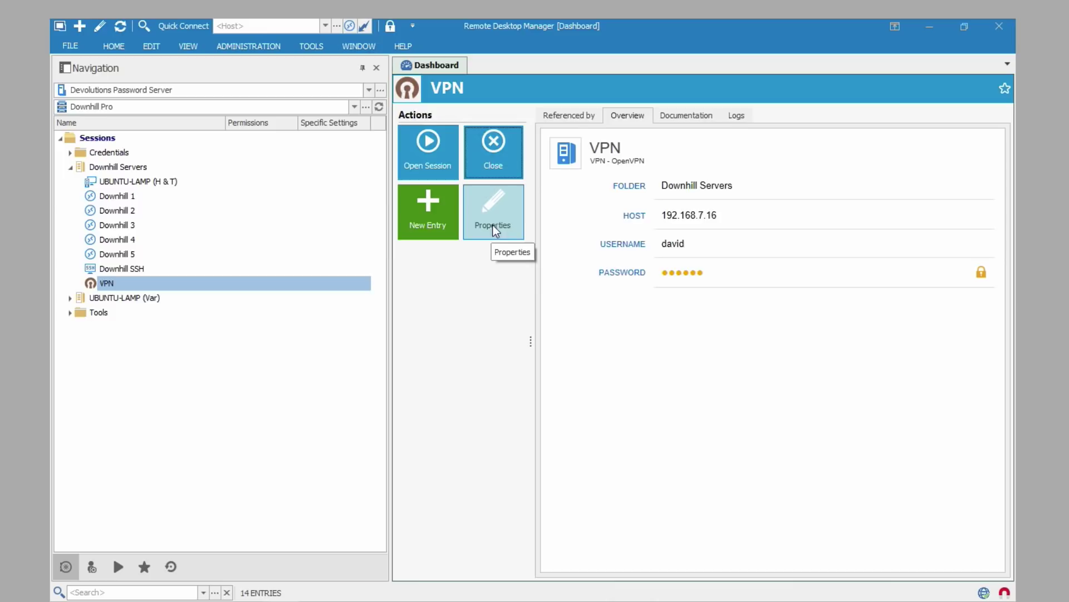
left_click(496, 229)
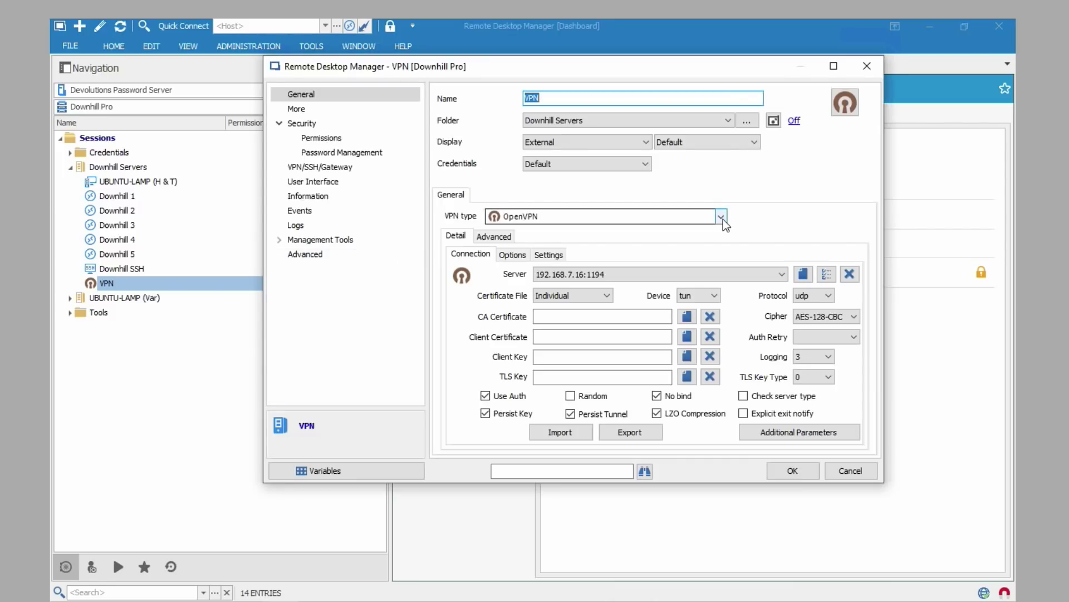
left_click(722, 216)
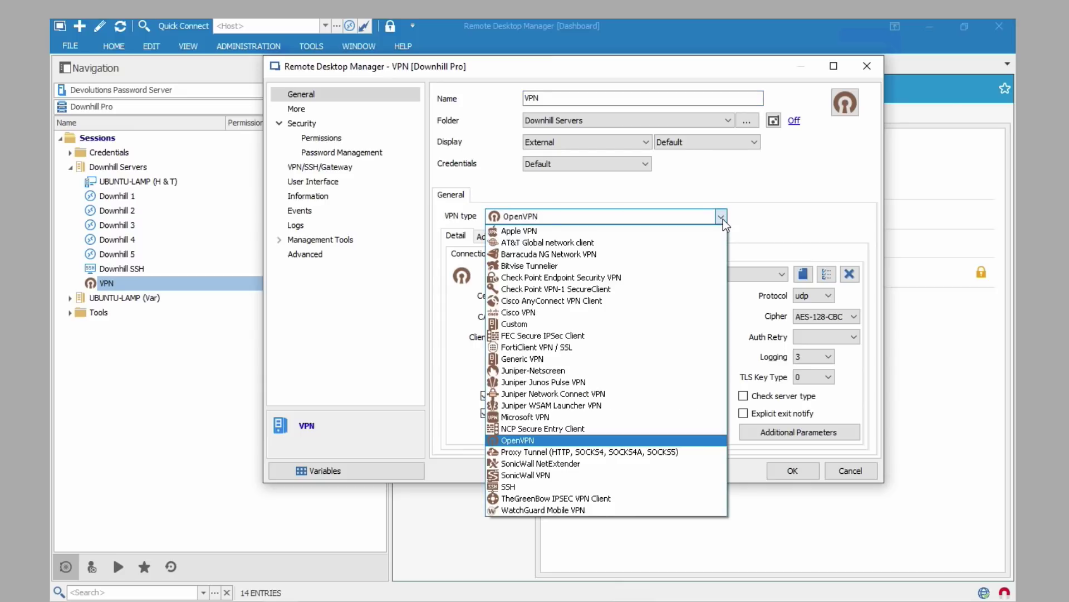
left_click(770, 230)
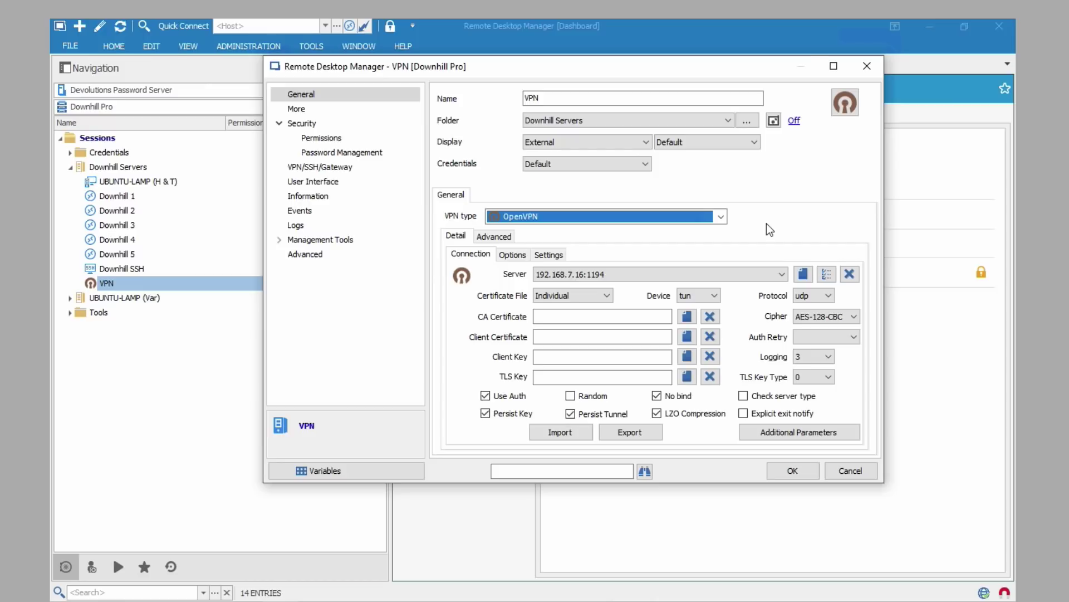
left_click(867, 66)
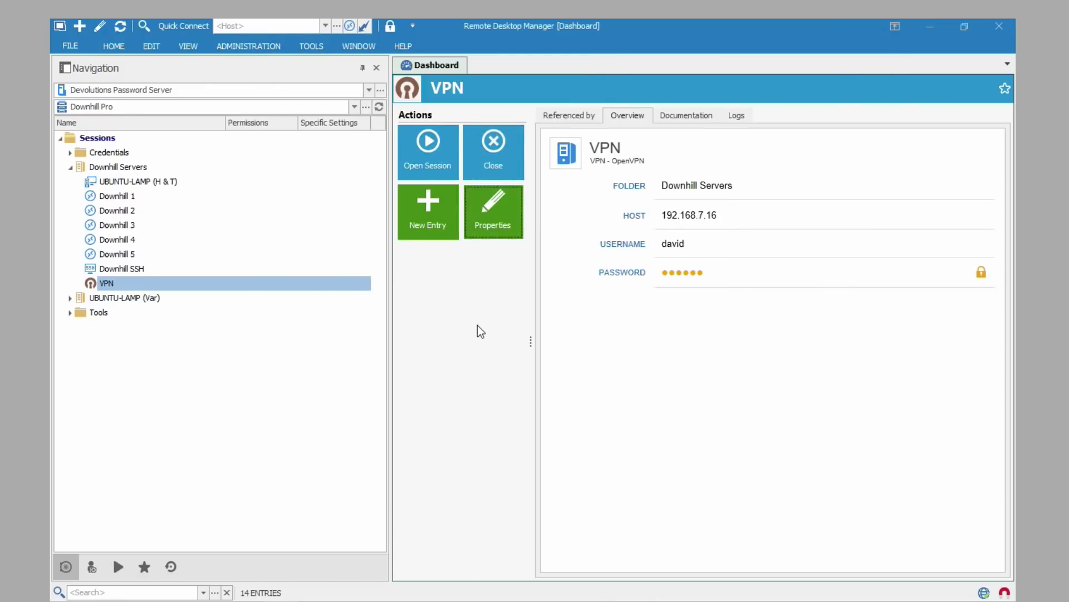
Step: Connect and then disconnect the VPN session, then select the Downhill Servers folder to list its 8 entries
left_click(428, 152)
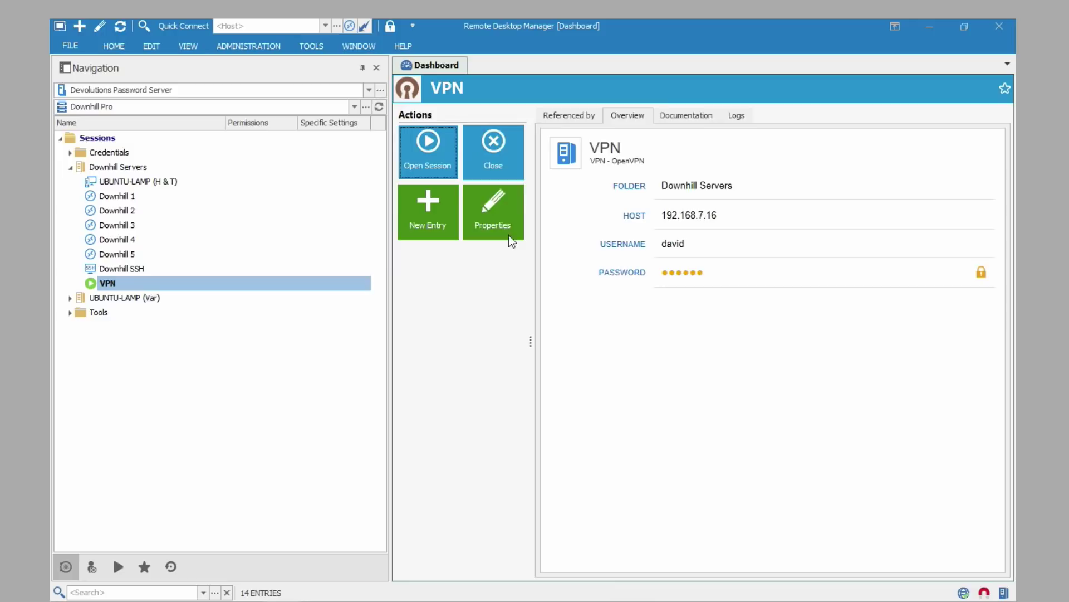
left_click(493, 148)
left_click(118, 167)
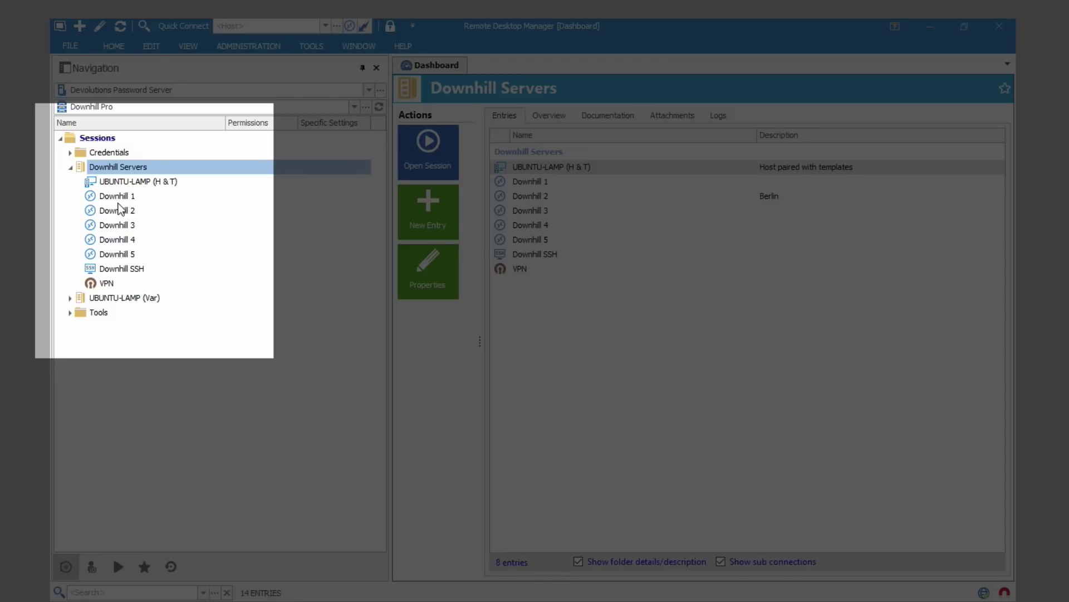
left_click(120, 196)
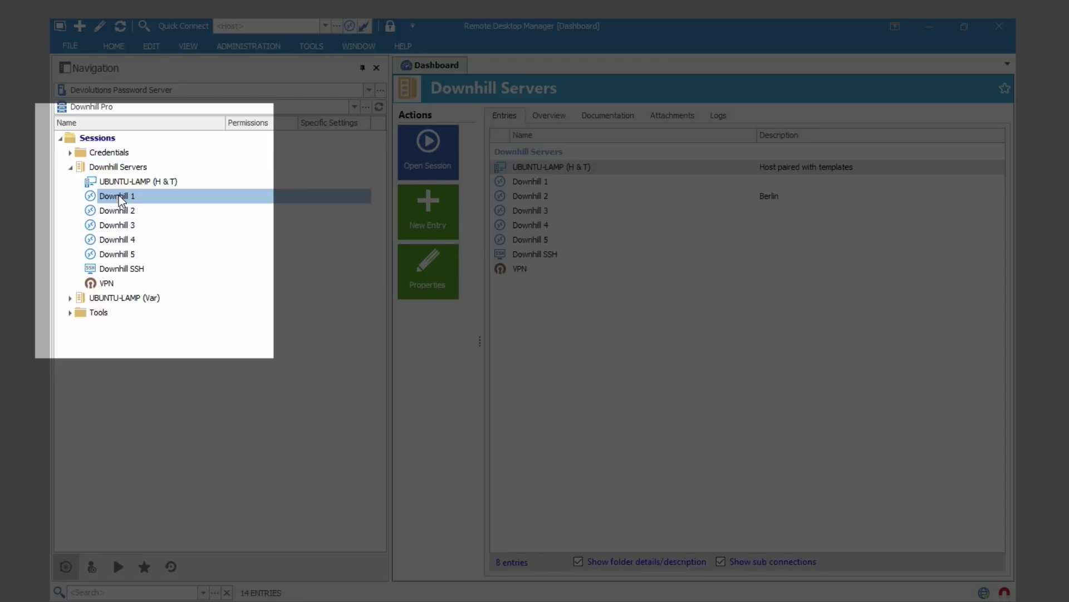
left_click(126, 258, "shift")
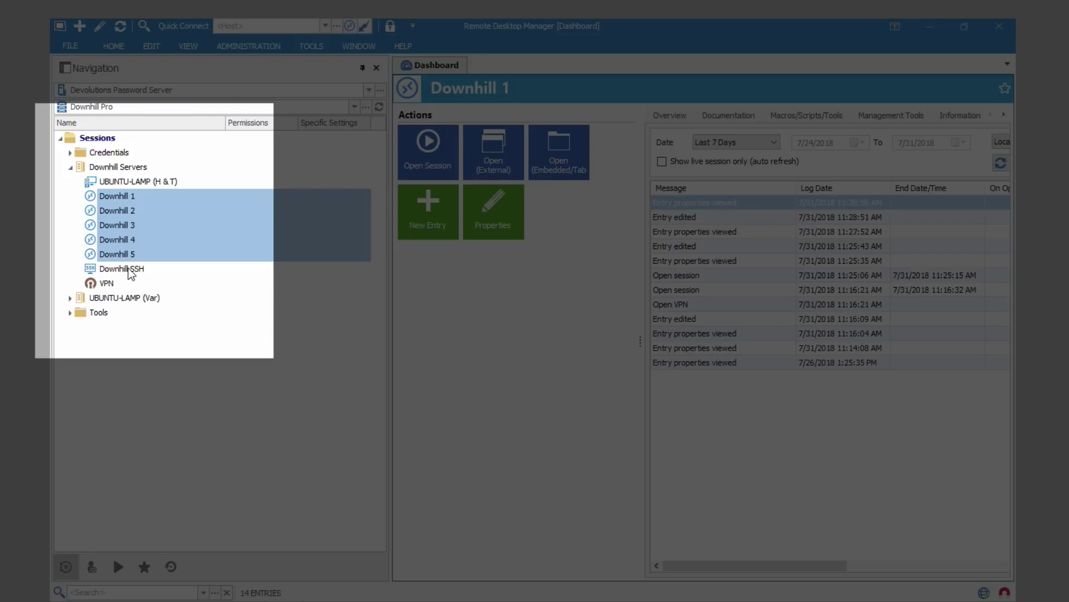
left_click(118, 270, "shift")
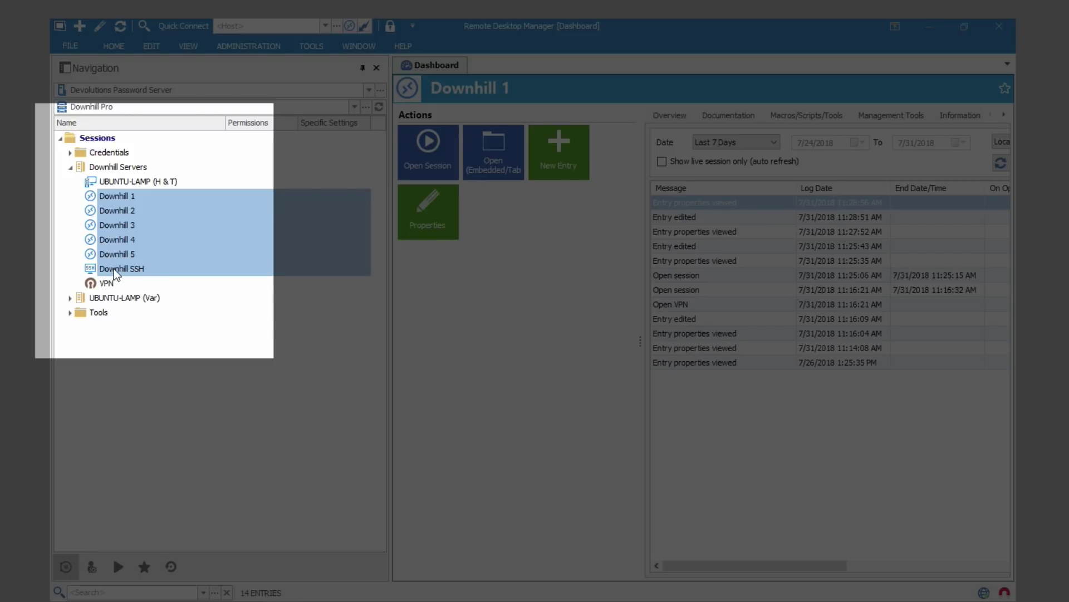
left_click(110, 285, "shift")
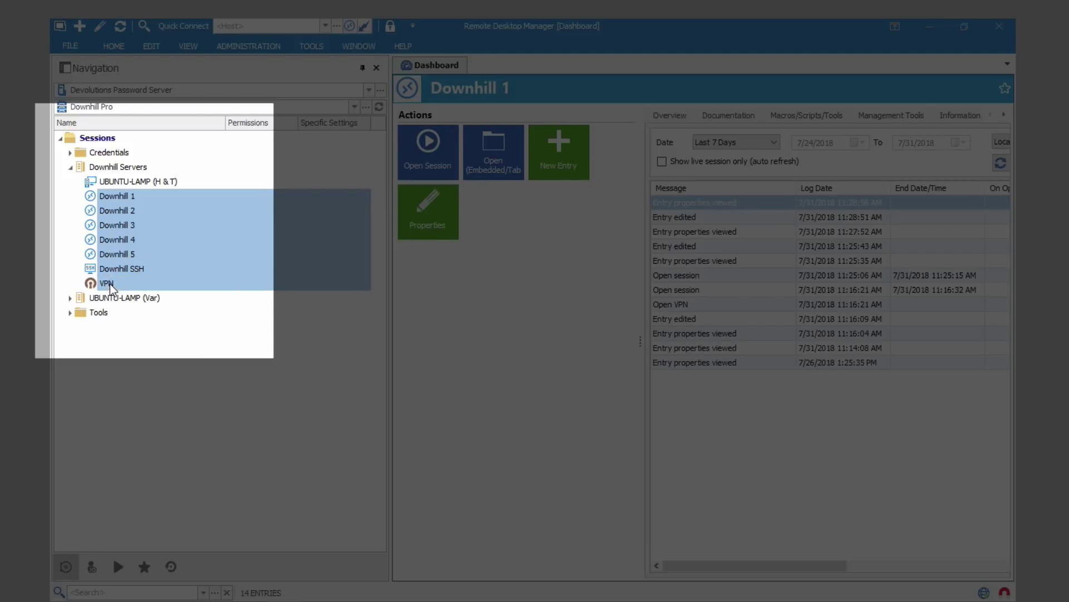
left_click(117, 168)
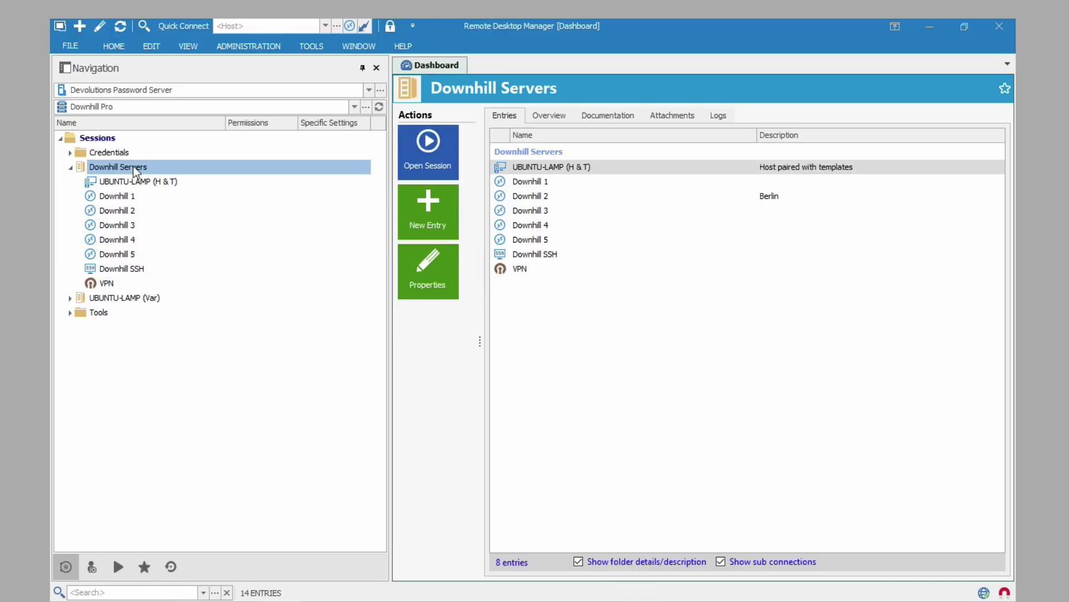
Step: In the folder's VPN/SSH/Gateway properties, set VPN Open to 'Connect if unable to ping/scan'
left_click(429, 278)
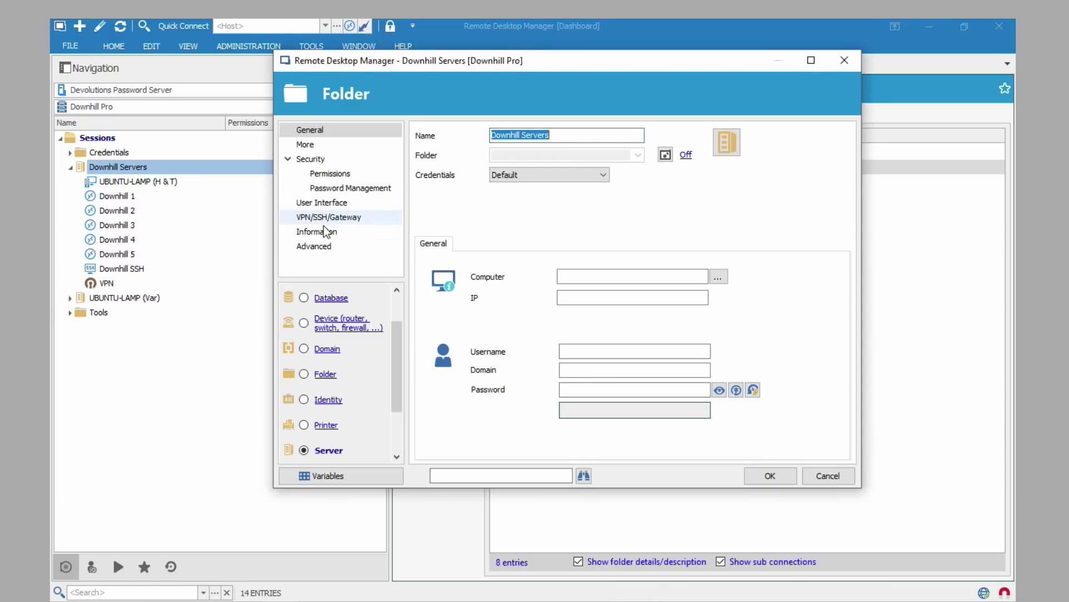
left_click(317, 222)
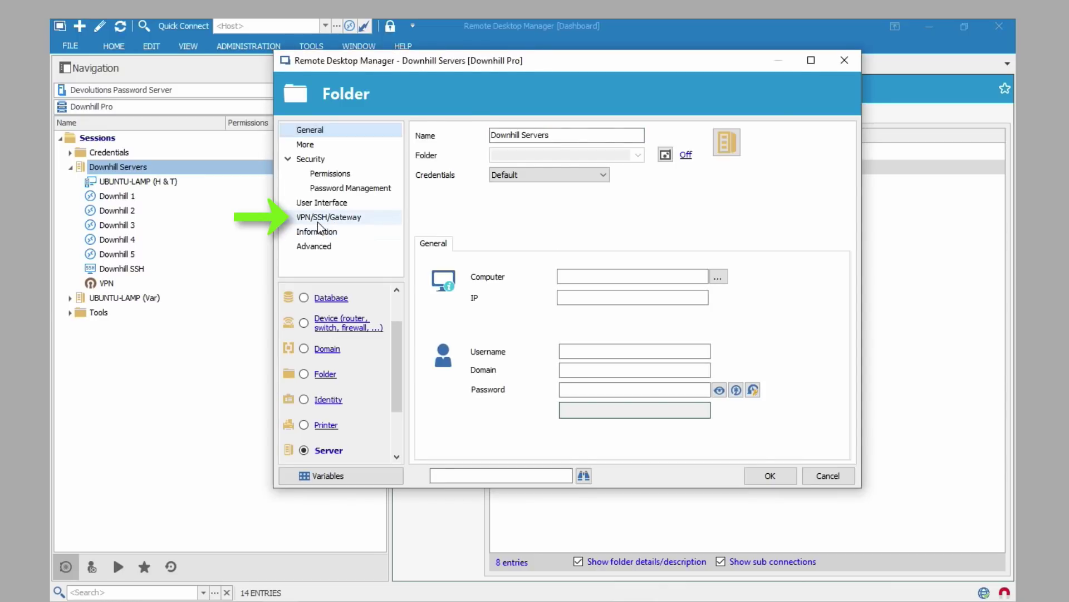
left_click(492, 170)
left_click(433, 181)
left_click(545, 175)
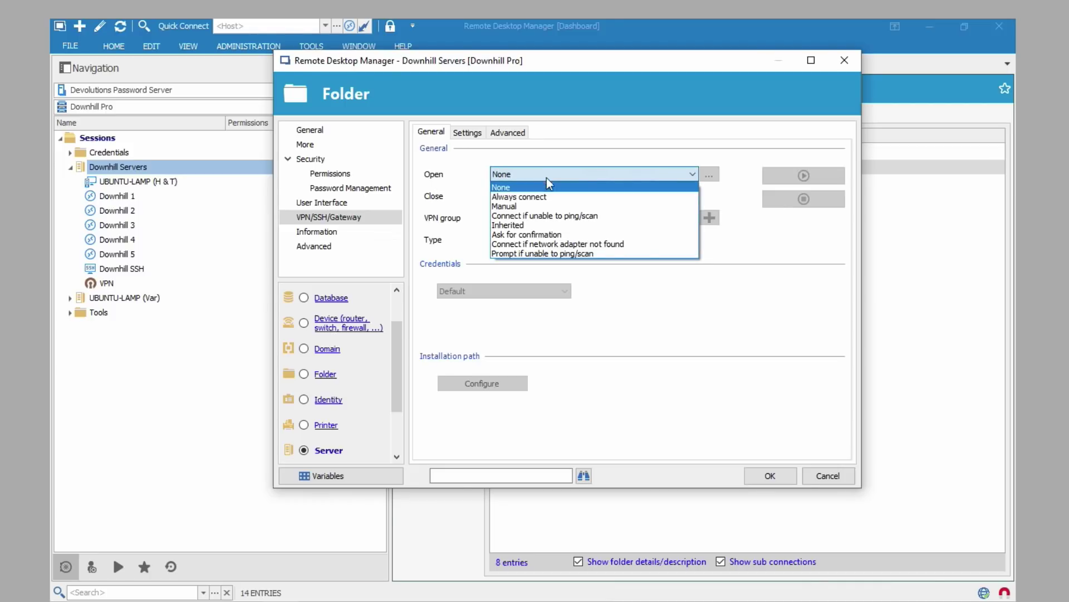
left_click(547, 216)
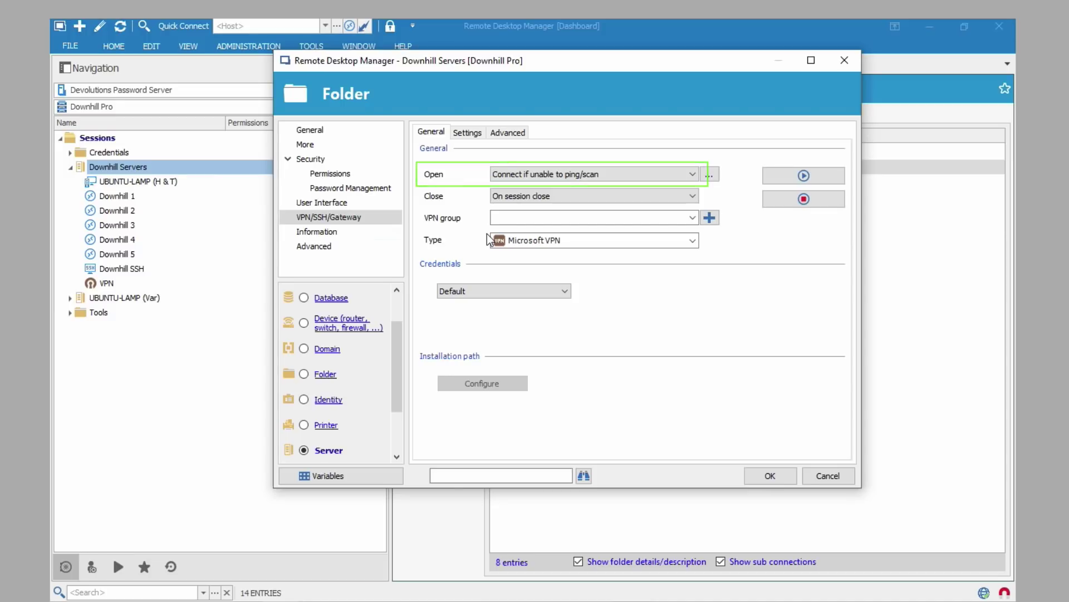
Step: Leave VPN Close as 'On session close' and start adding a new VPN group for the folder
left_click(550, 196)
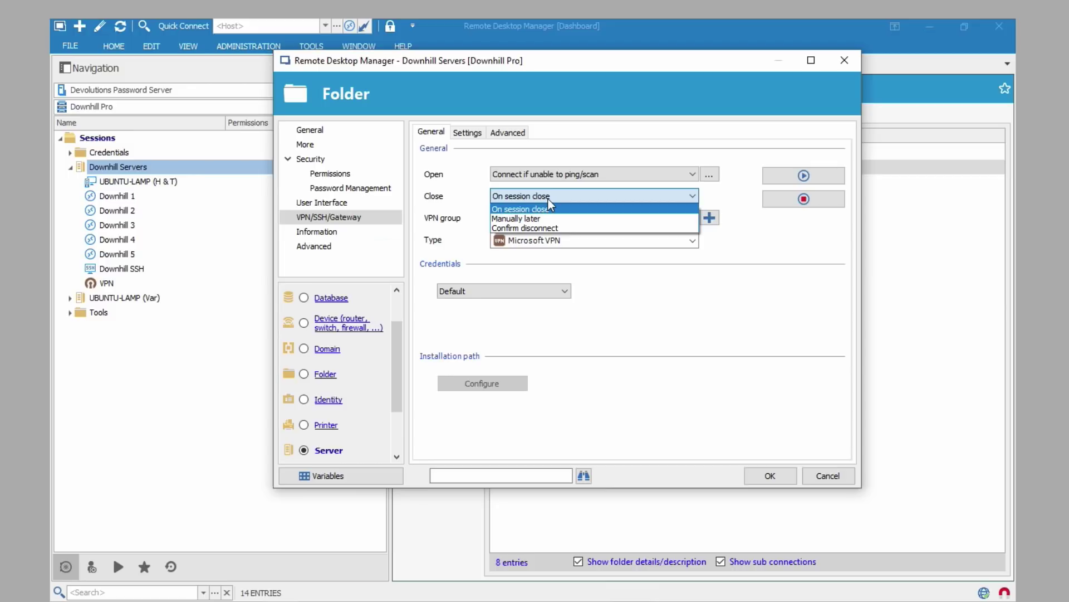
left_click(525, 209)
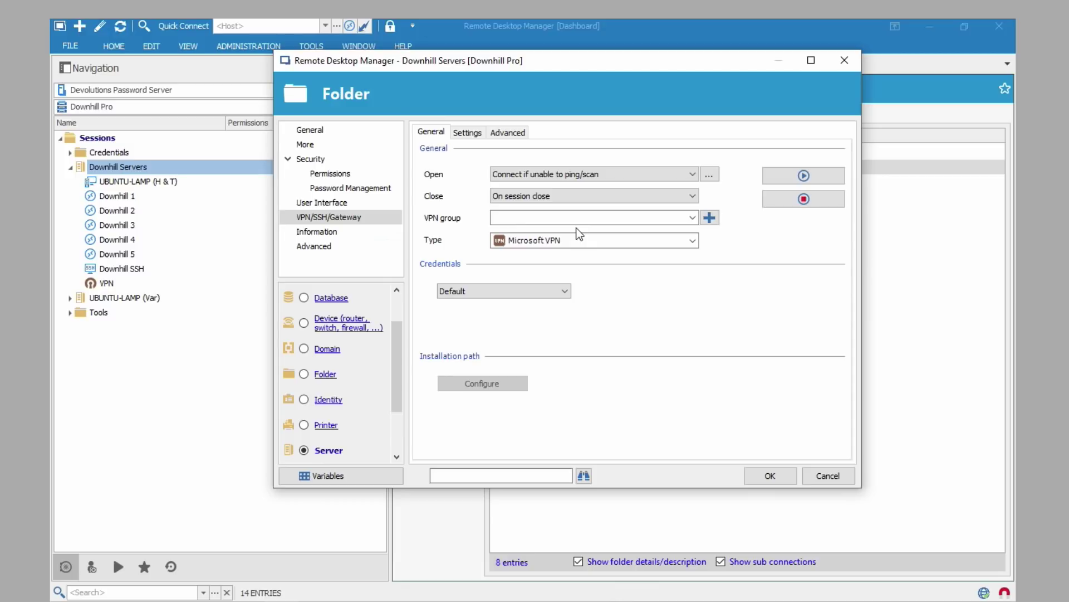
left_click(689, 215)
left_click(709, 218)
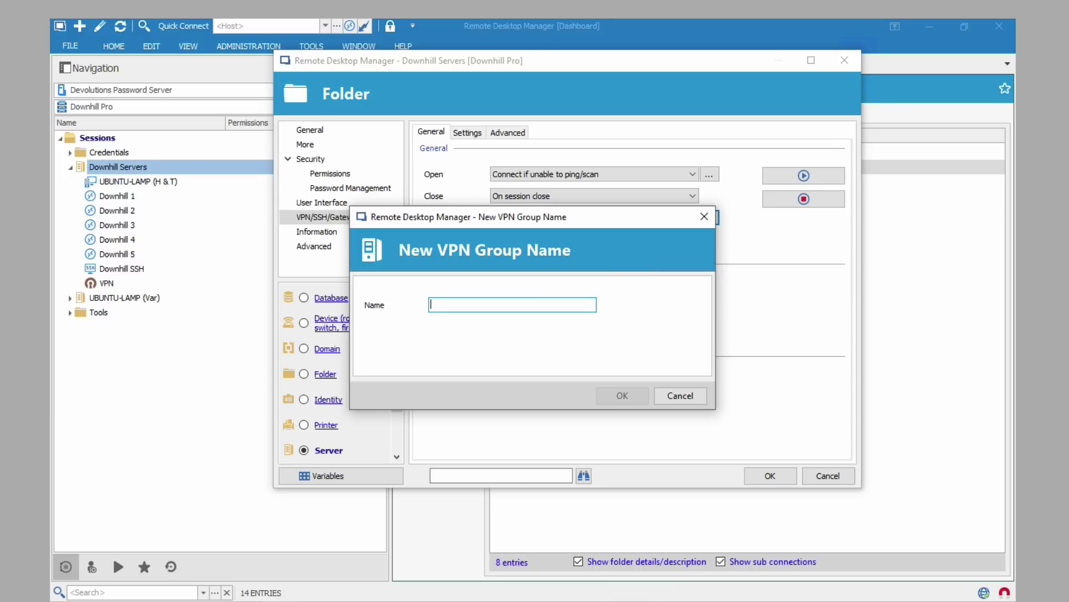
Step: Name the new VPN group 'Downhill' and confirm it
type("Do")
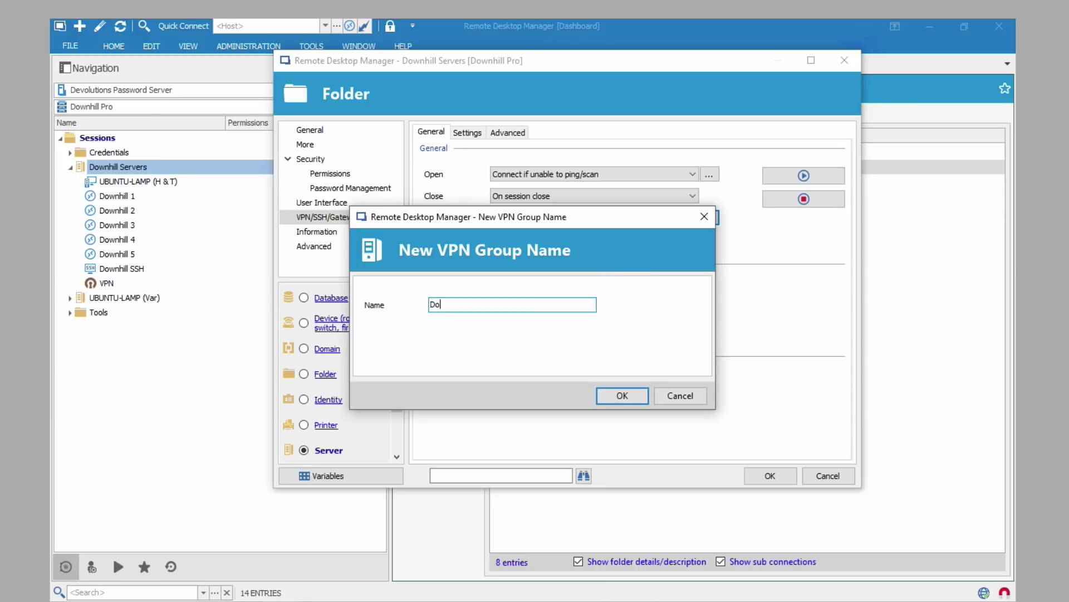
type("wnhill")
key("Return")
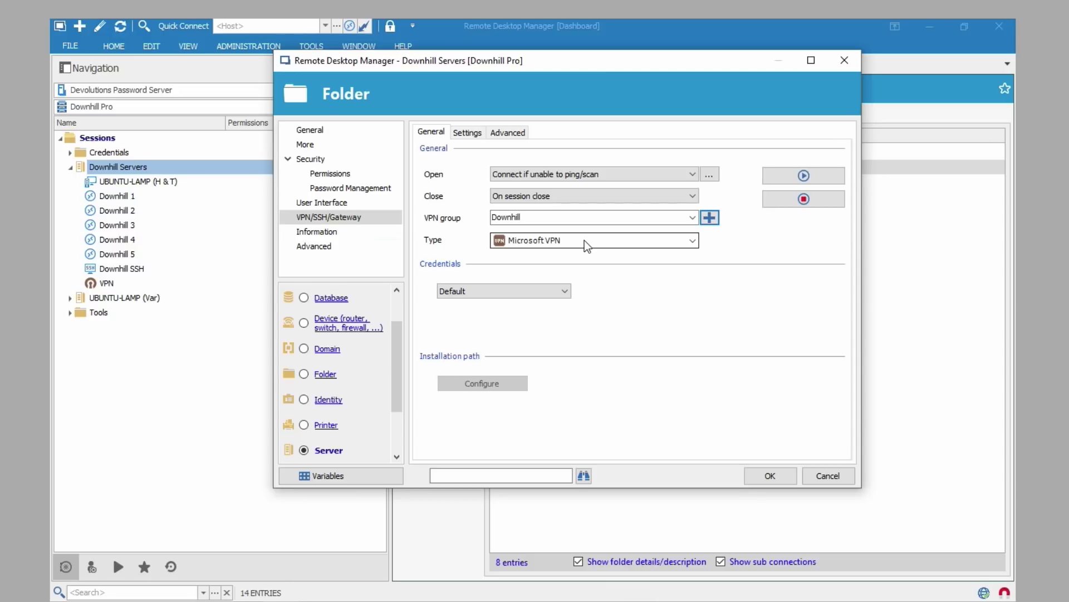
Step: Set the folder's VPN type to an existing Session using the Downhill Servers\VPN entry
left_click(586, 246)
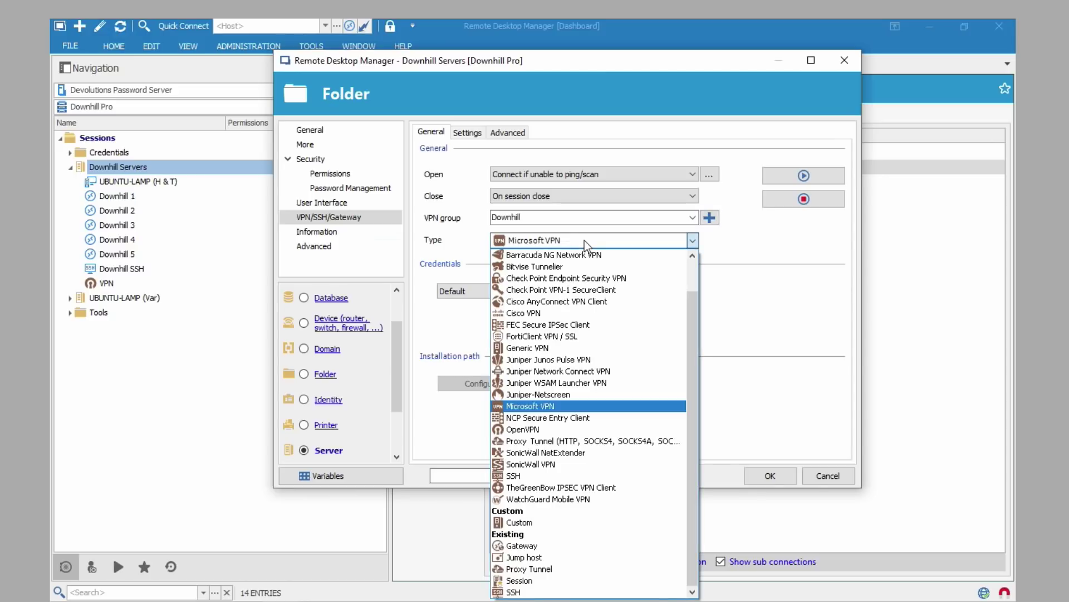
left_click(552, 581)
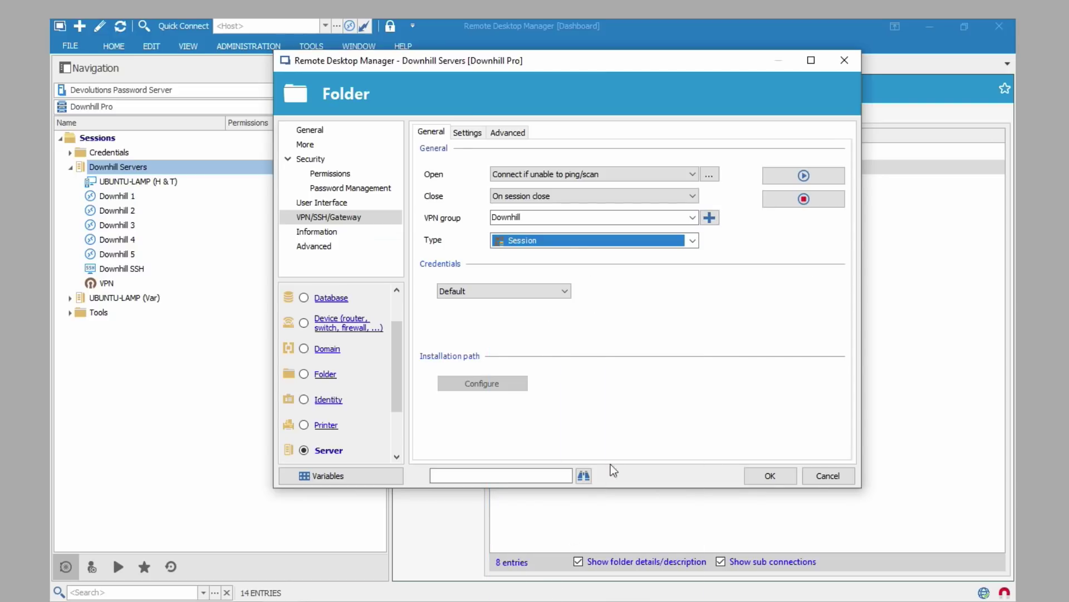
left_click(468, 134)
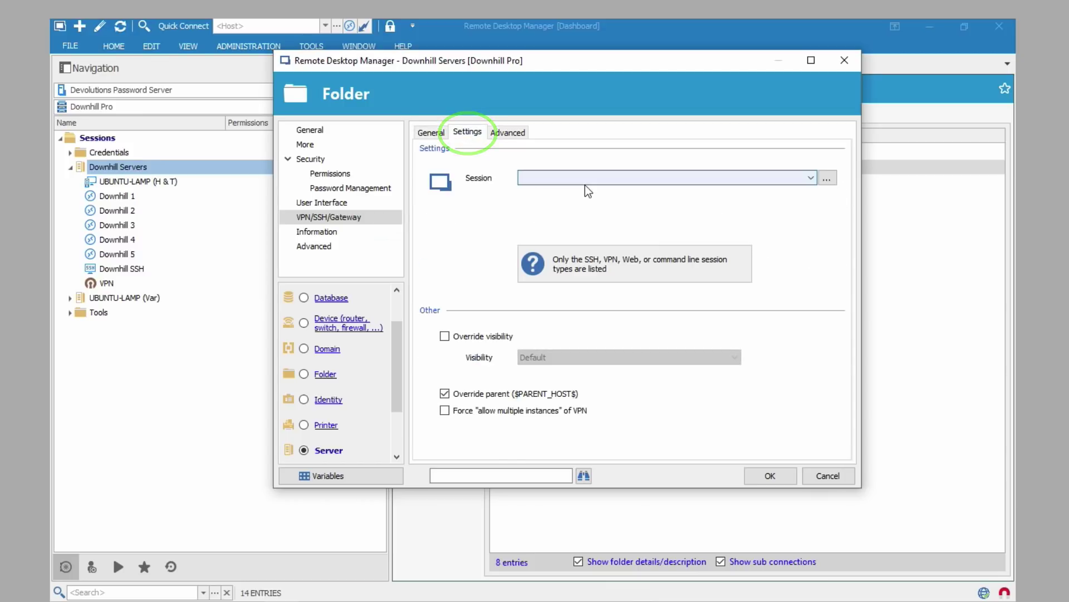
left_click(585, 185)
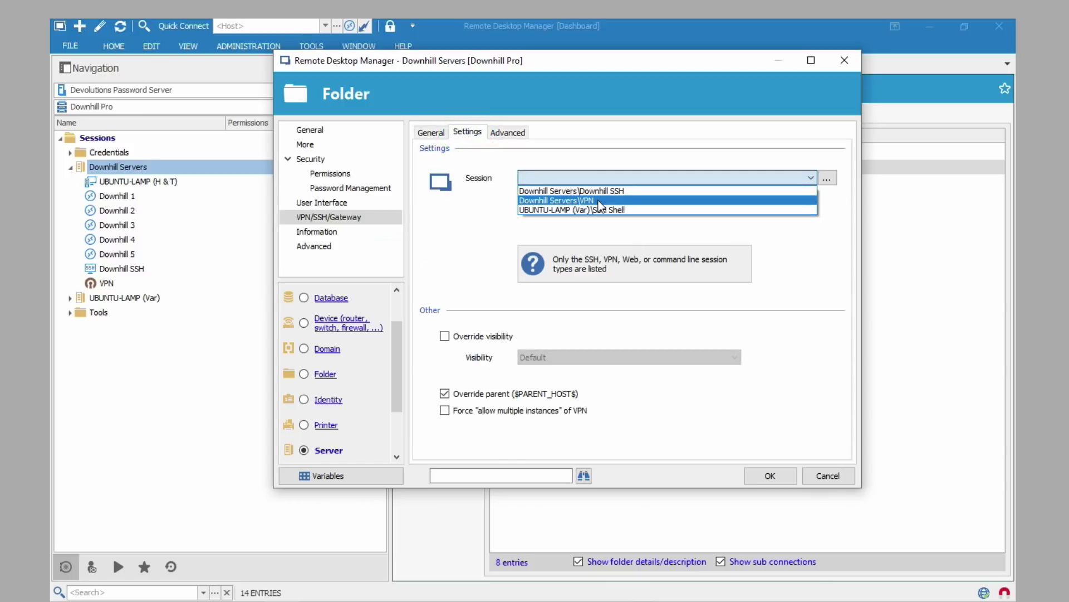
left_click(585, 200)
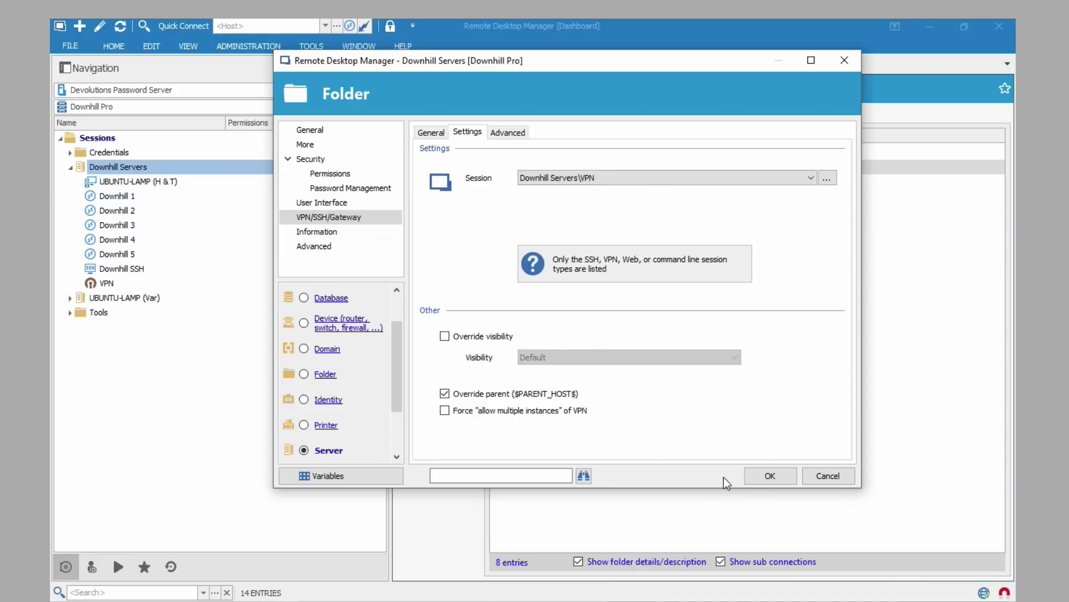
Step: Save the folder properties with OK and select UBUNTU-LAMP (H & T) in the tree
key("ctrl+Tab")
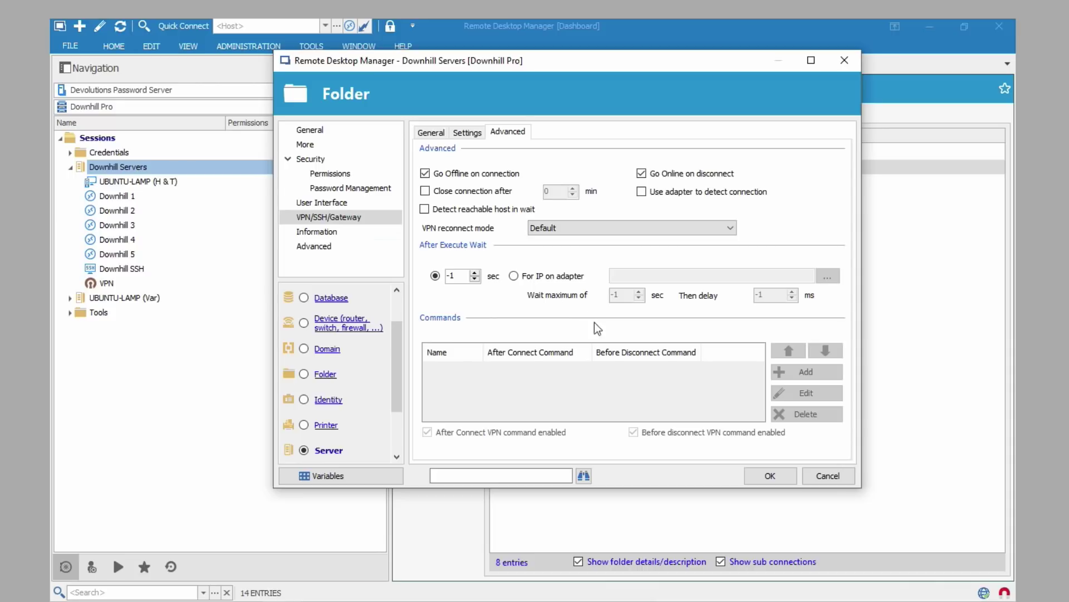
left_click(777, 475)
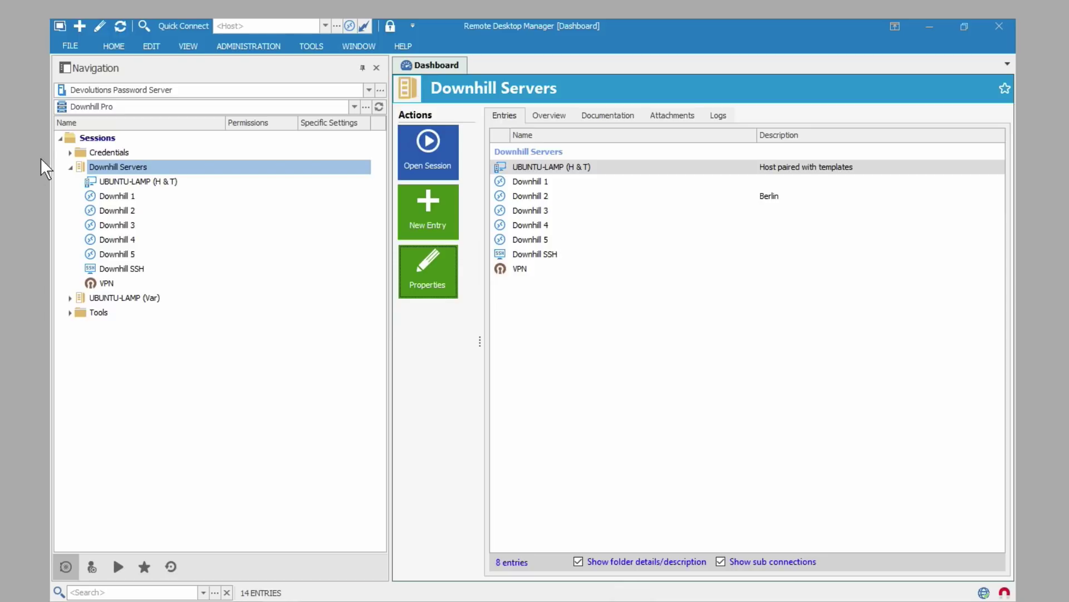
left_click(143, 181)
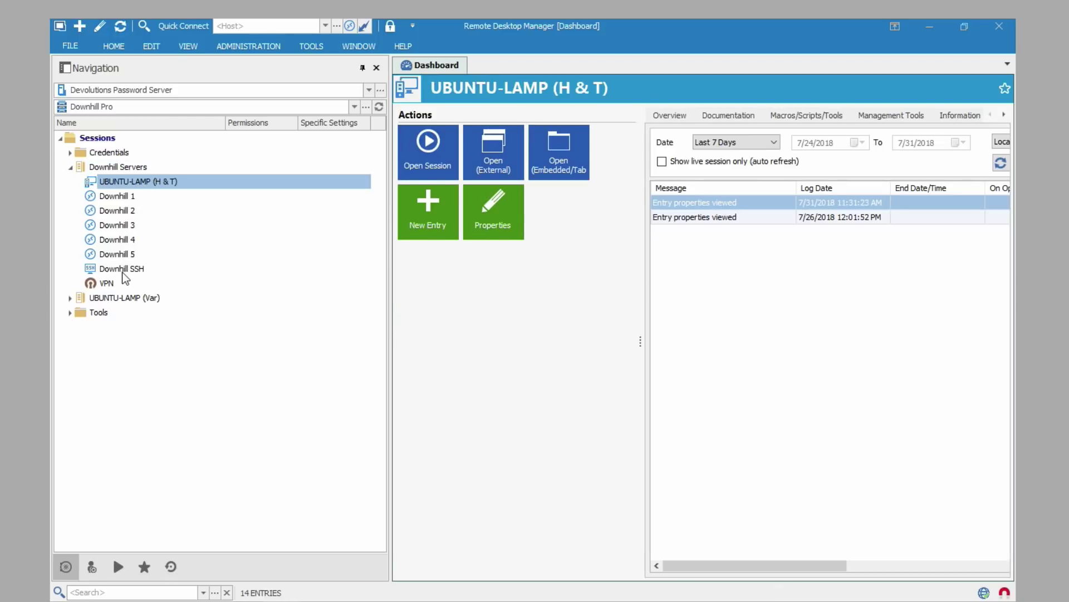
Step: Select the seven Downhill Servers entries through Downhill SSH and start a Batch Edit on them
left_click(121, 271, "shift")
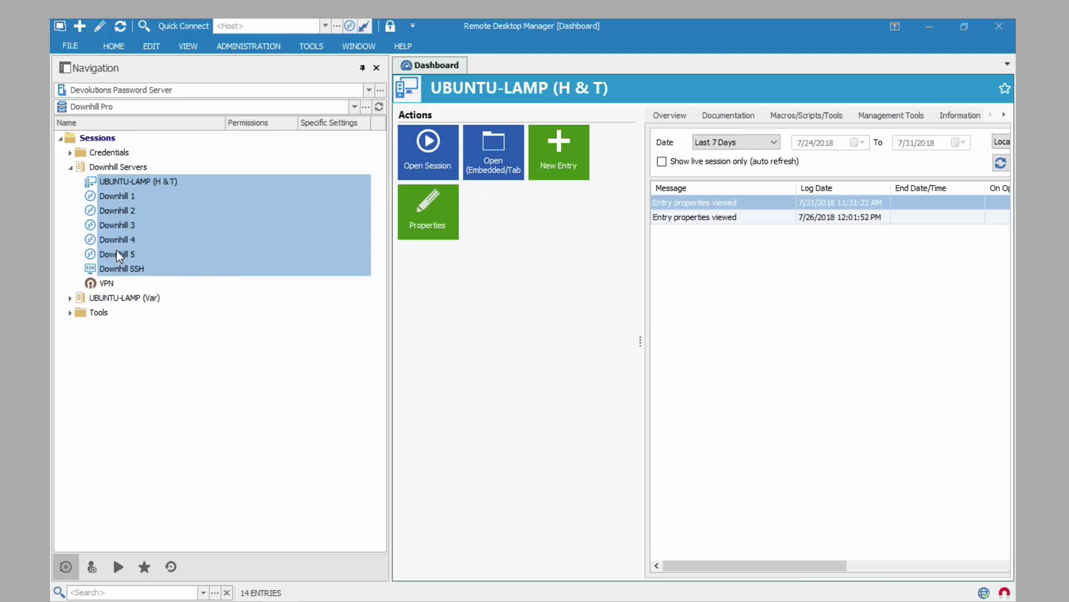
right_click(116, 250)
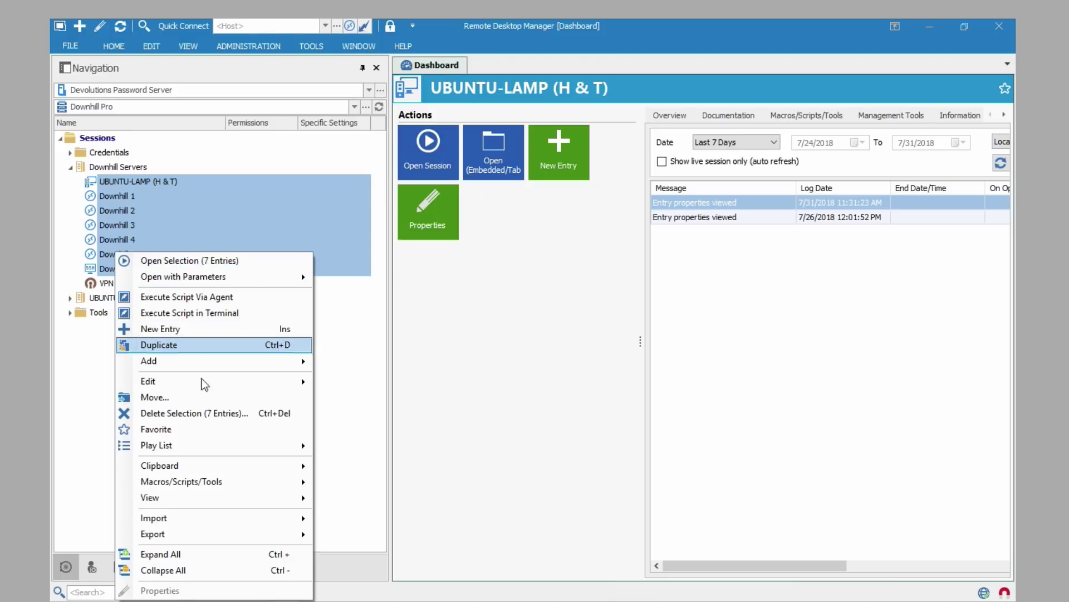
mouse_move(200, 387)
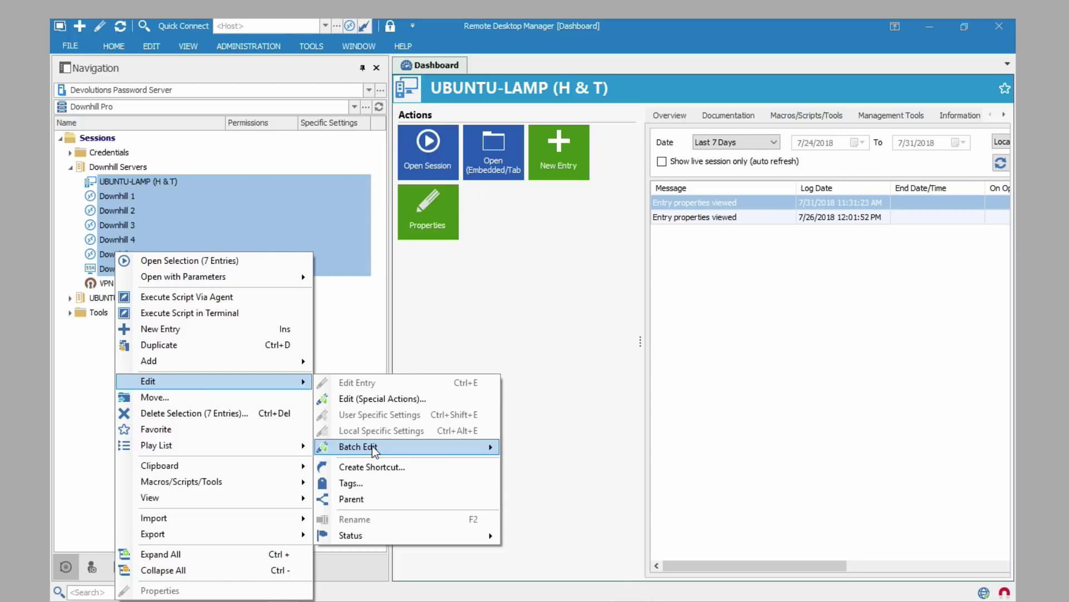
mouse_move(483, 448)
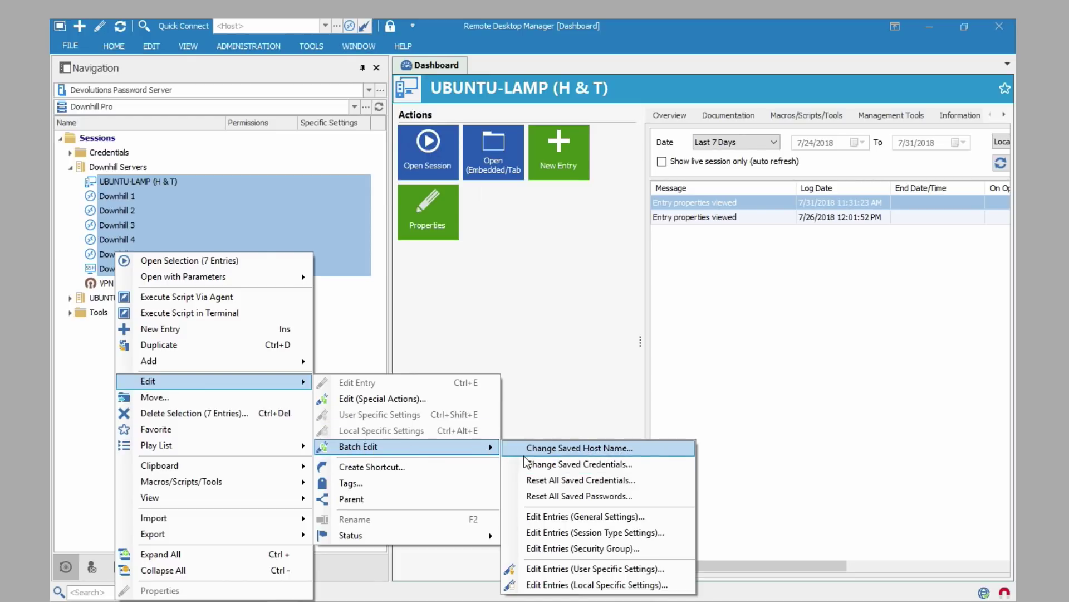
left_click(545, 518)
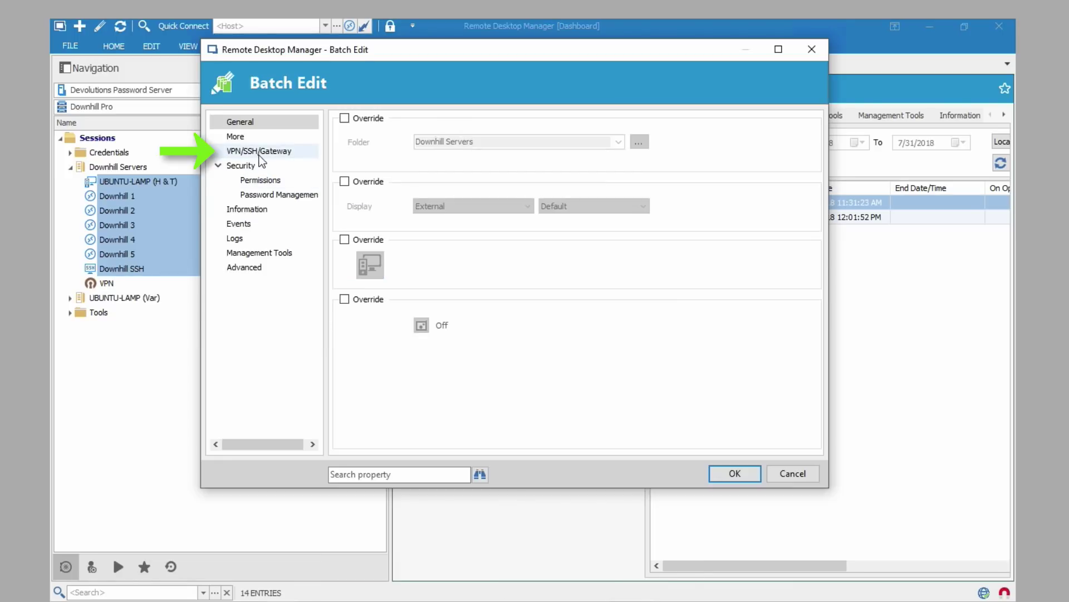
Step: Override VPN with Open set to Inherited and apply it to all seven entries
left_click(259, 152)
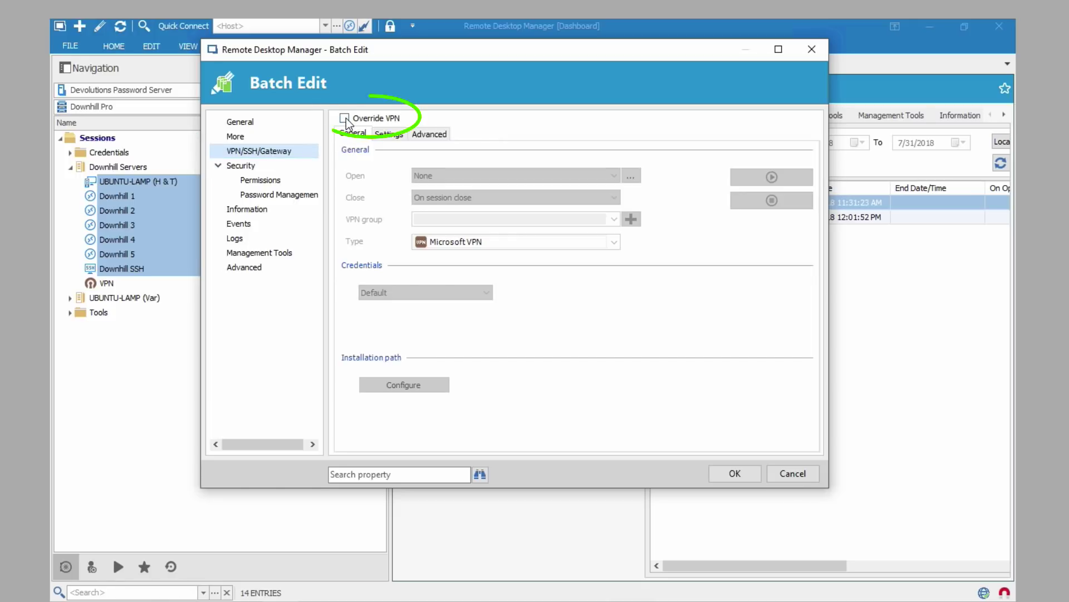
left_click(345, 118)
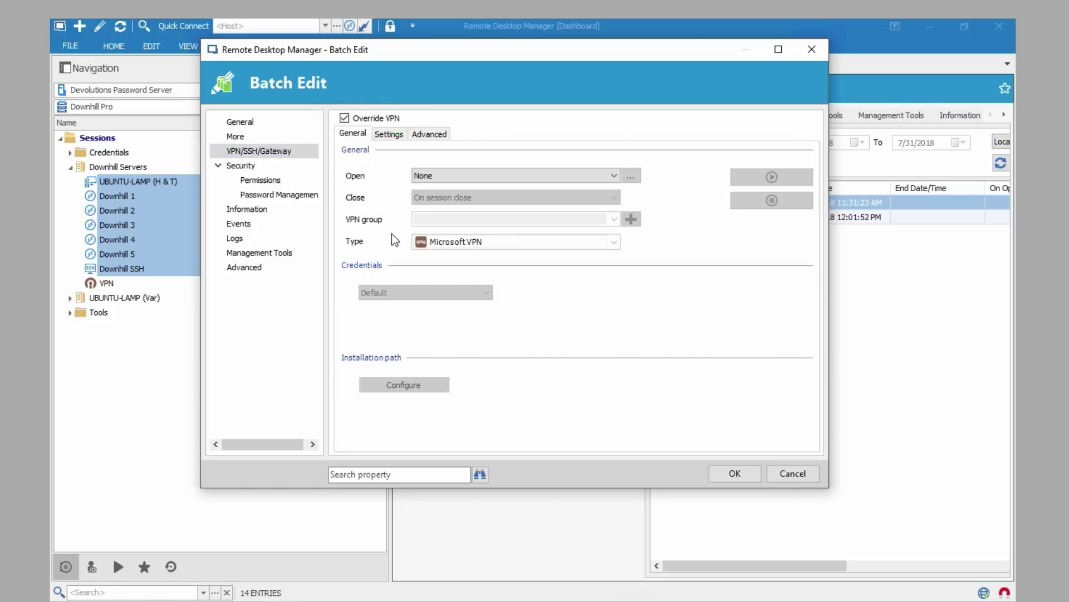
left_click(454, 176)
left_click(438, 229)
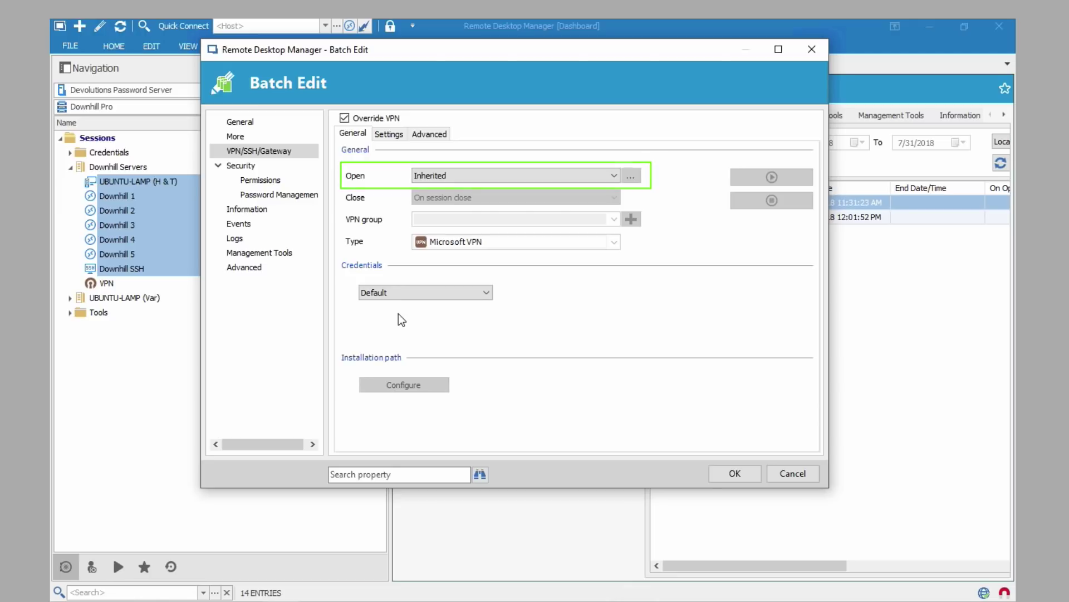
left_click(727, 474)
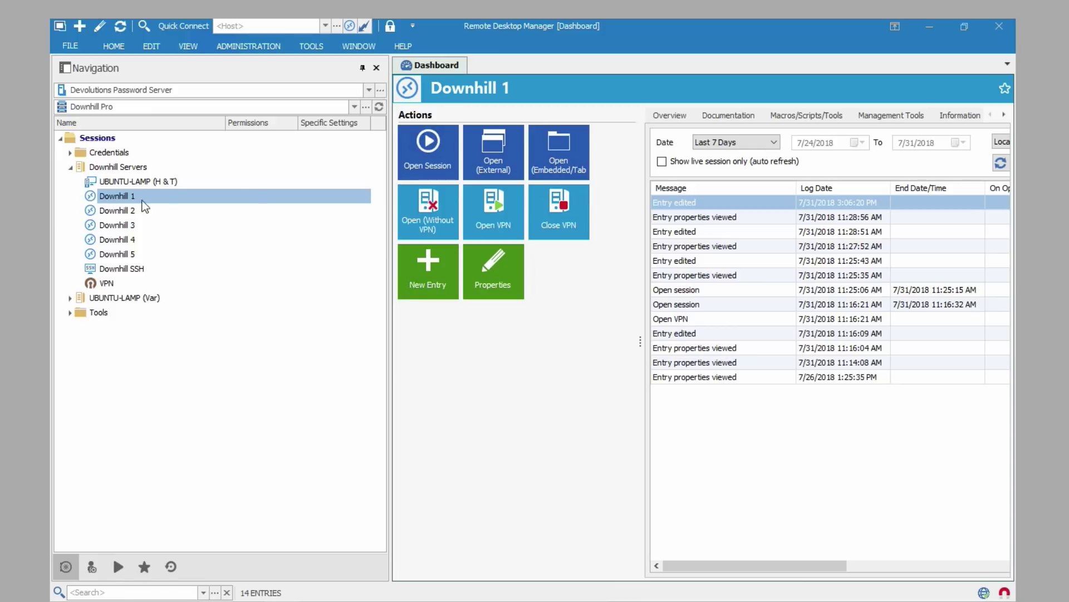
Step: Open a Downhill 1 session and accept the OpenVPN login prompt
left_click(420, 155)
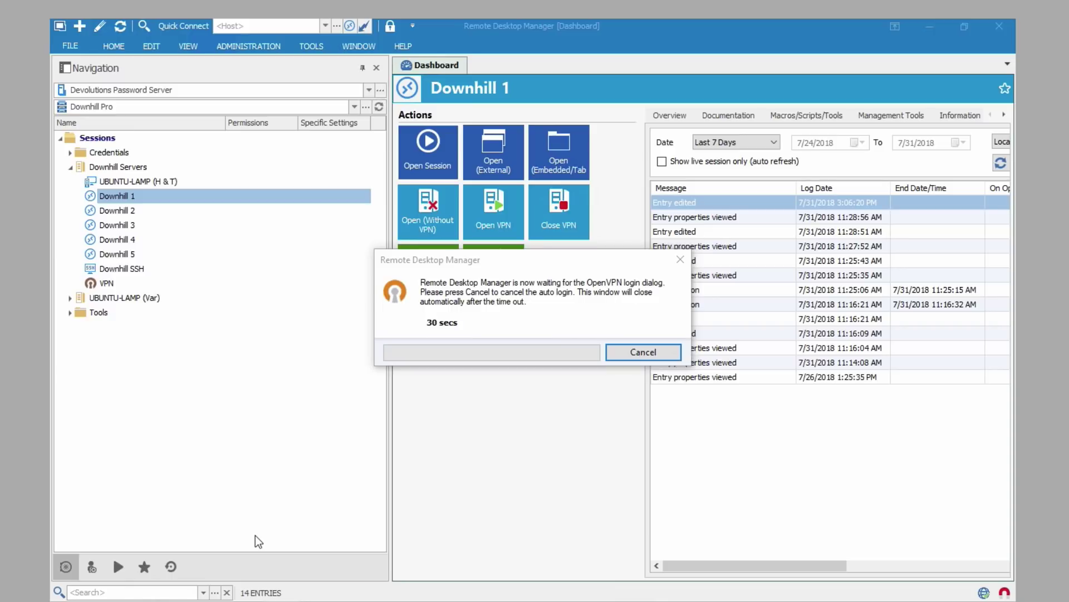
key("Return")
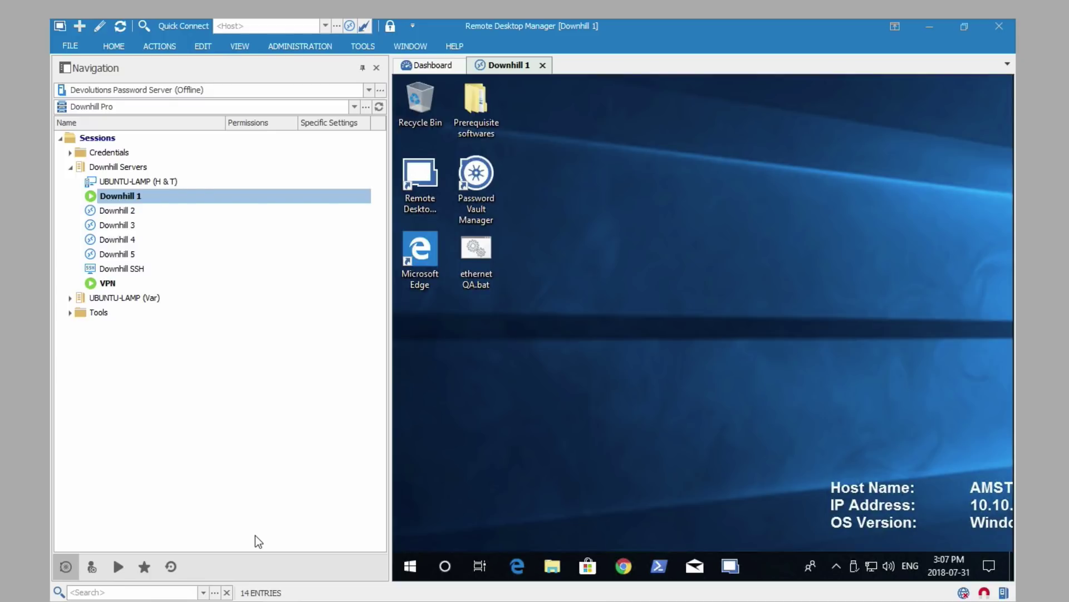
Step: Start sessions on Downhill 2 and Downhill SSH
left_click(122, 210)
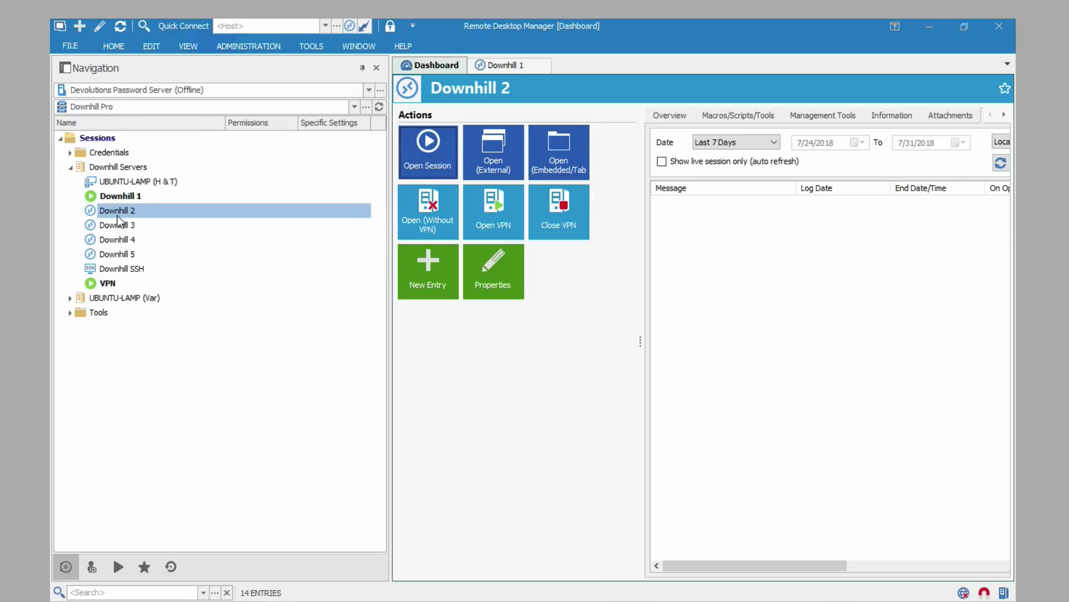
left_click(425, 167)
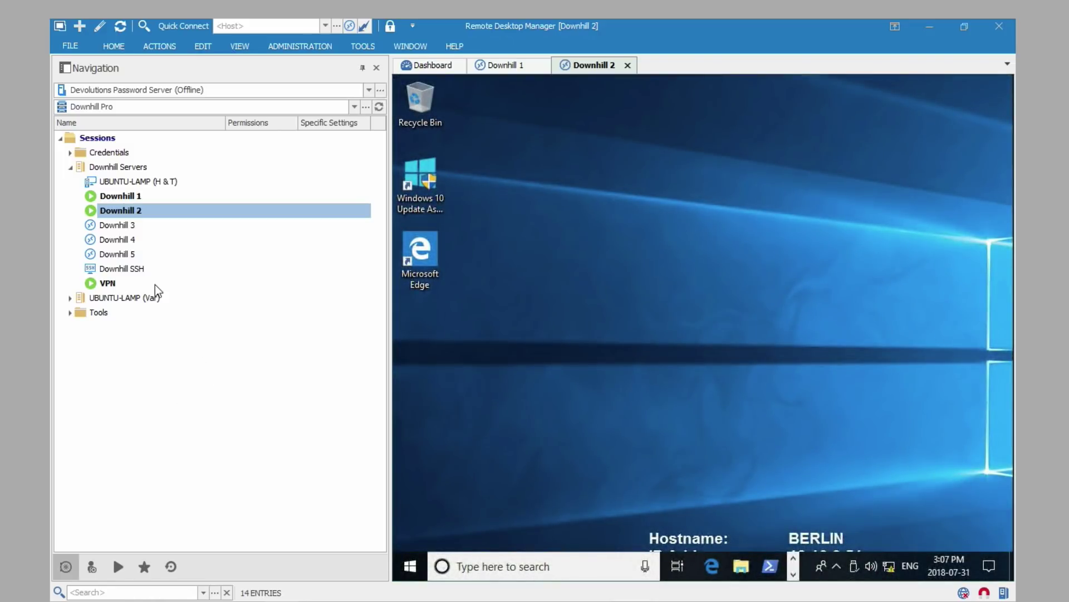
left_click(139, 270)
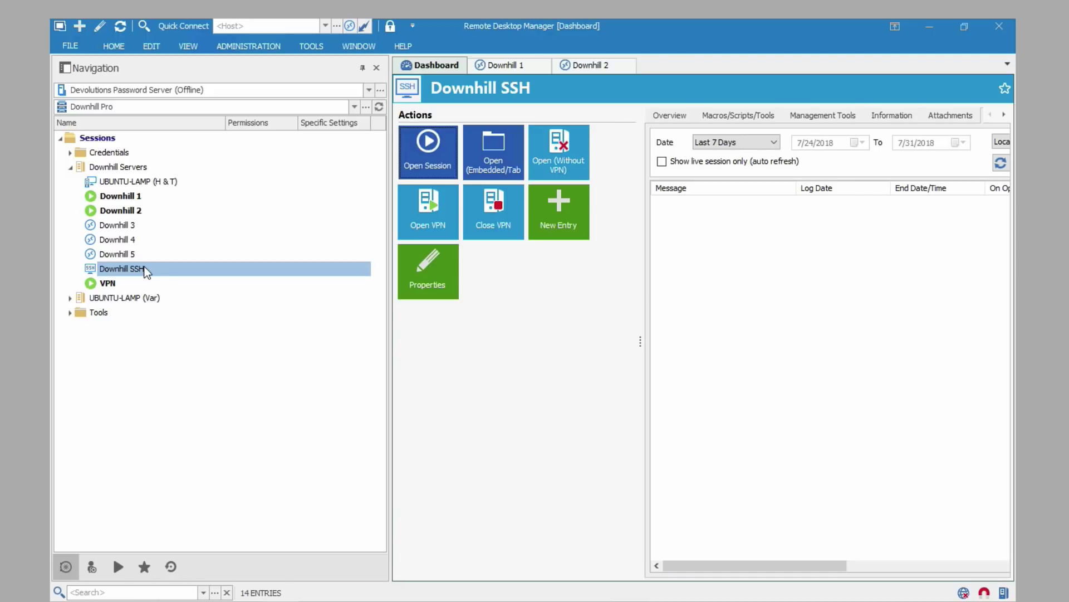
left_click(433, 145)
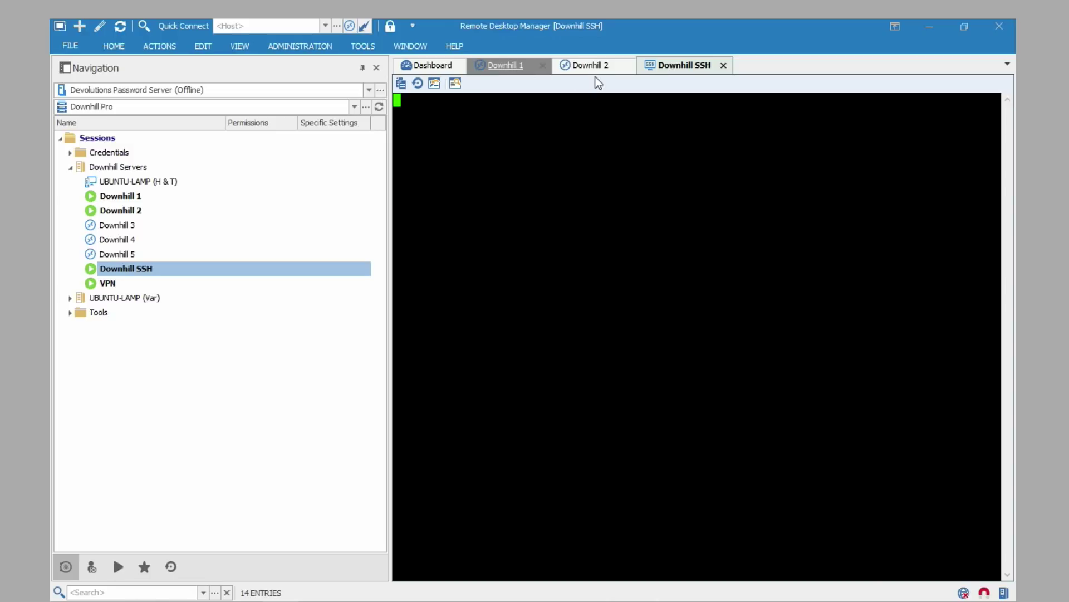
Step: Check the Downhill 1, Downhill 2 and Downhill SSH session tabs in turn
left_click(535, 66)
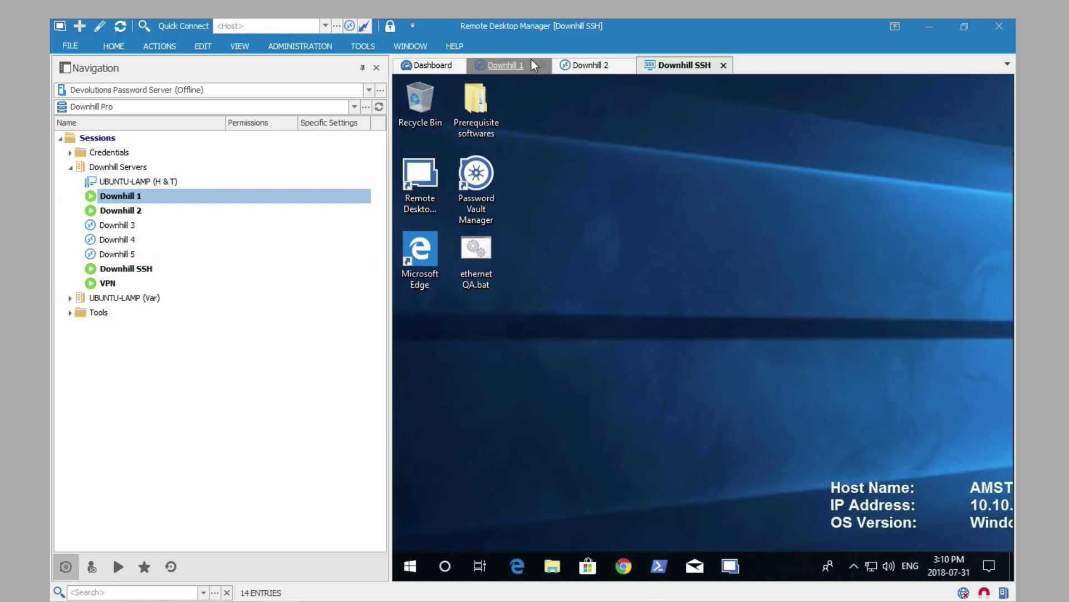
left_click(595, 63)
left_click(674, 66)
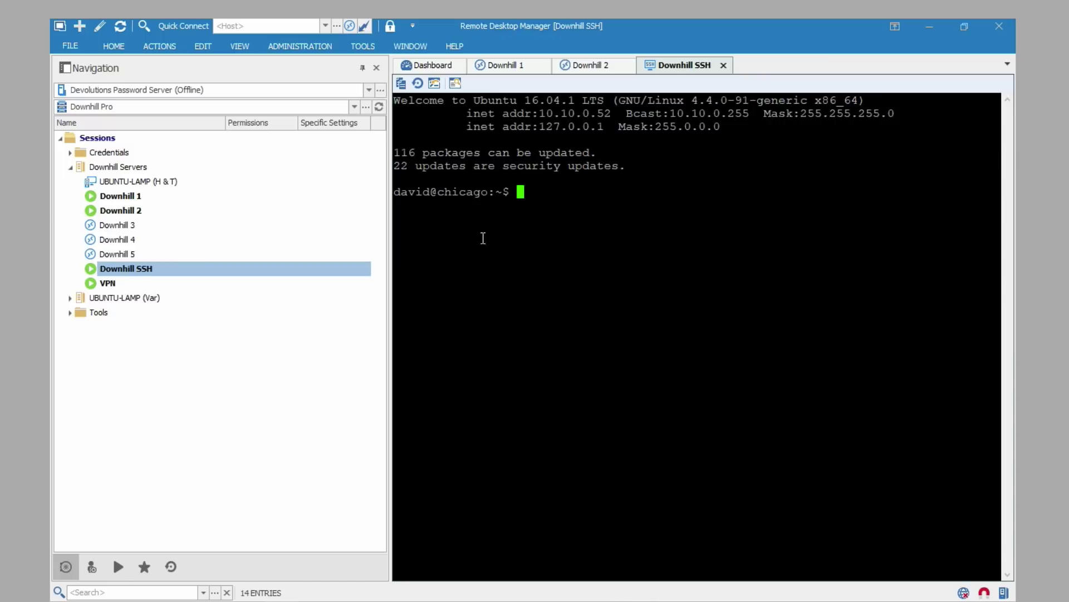
Step: Close Downhill SSH, then Downhill 2, then Downhill 1 from each entry's right-click menu
right_click(128, 272)
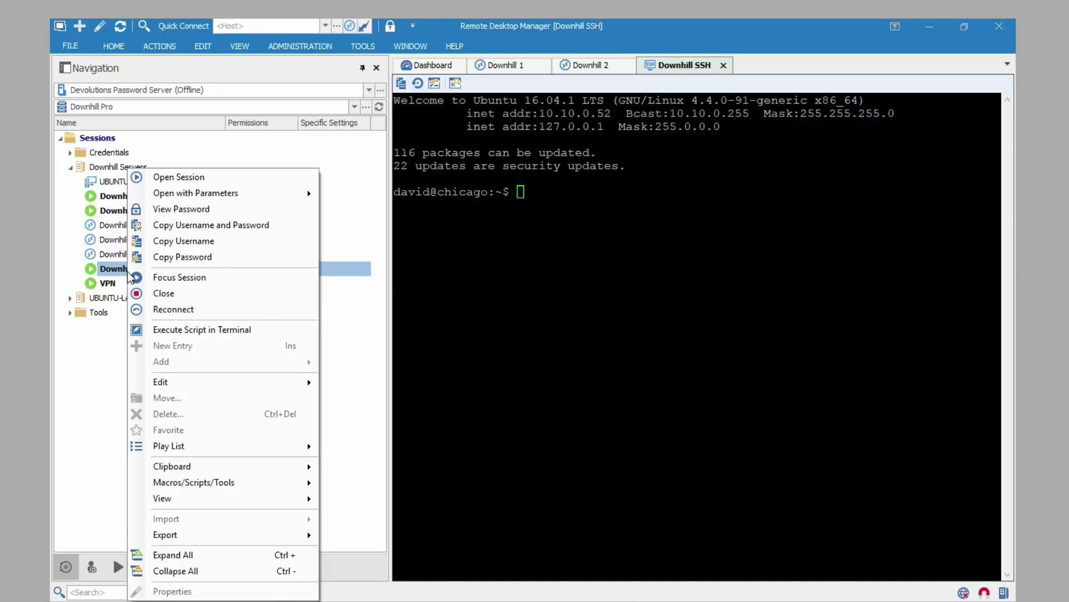
left_click(143, 291)
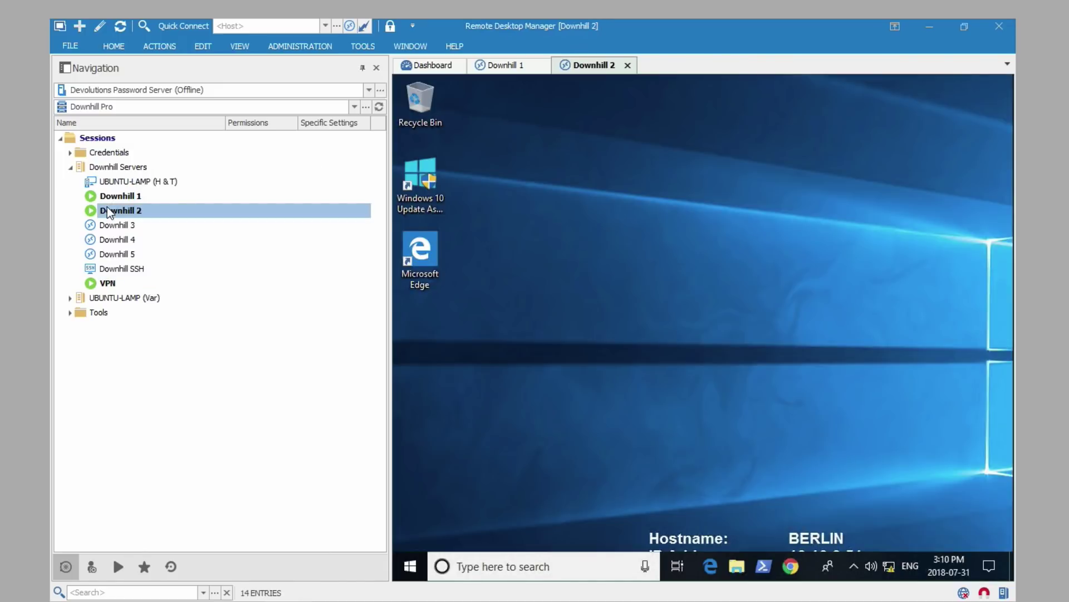
left_click(108, 210)
right_click(111, 213)
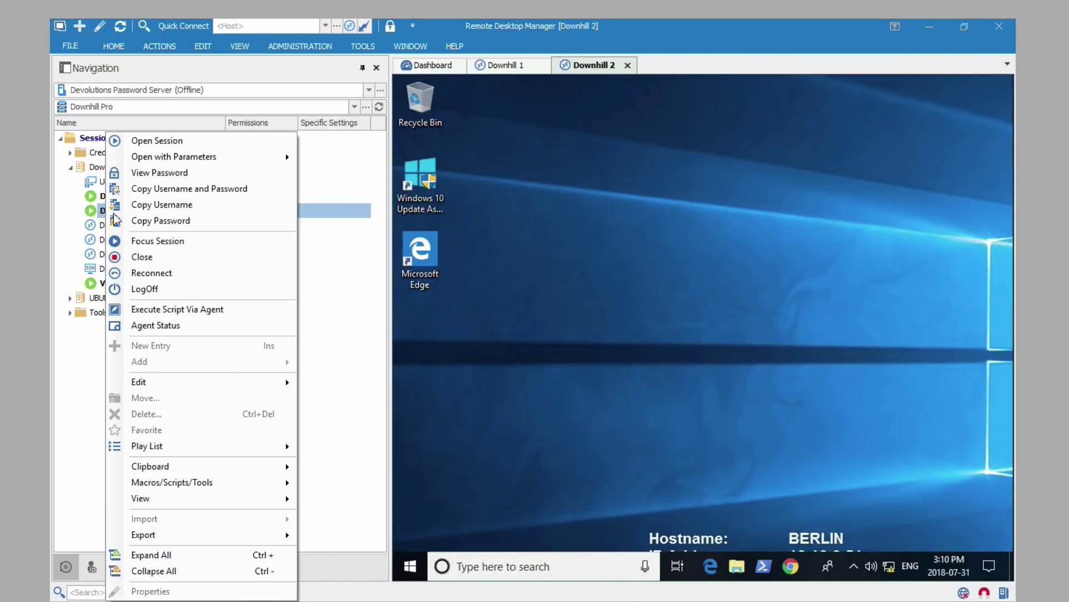
left_click(161, 262)
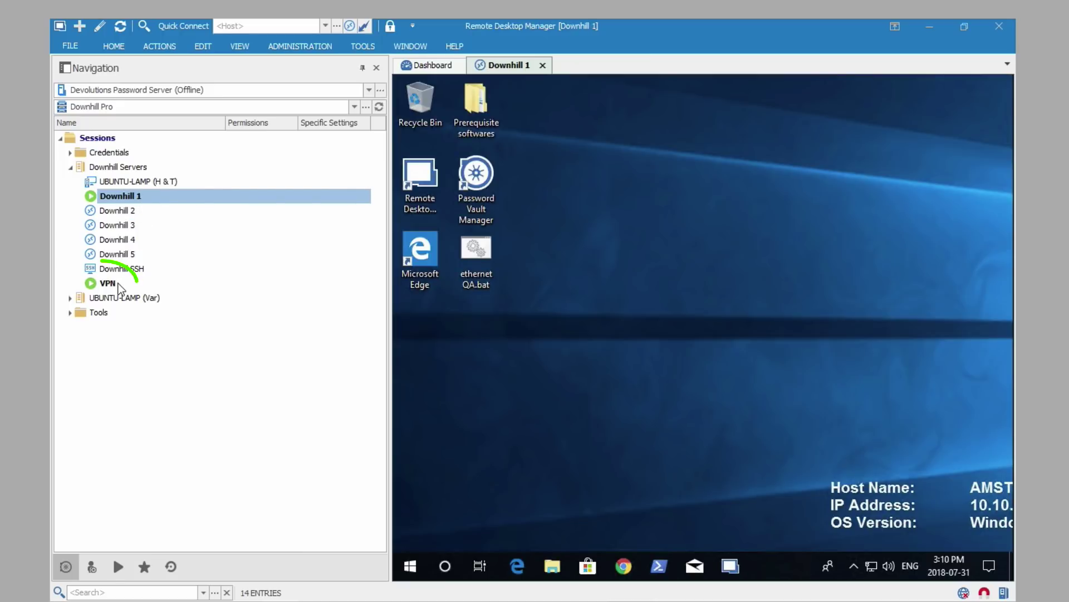
right_click(136, 199)
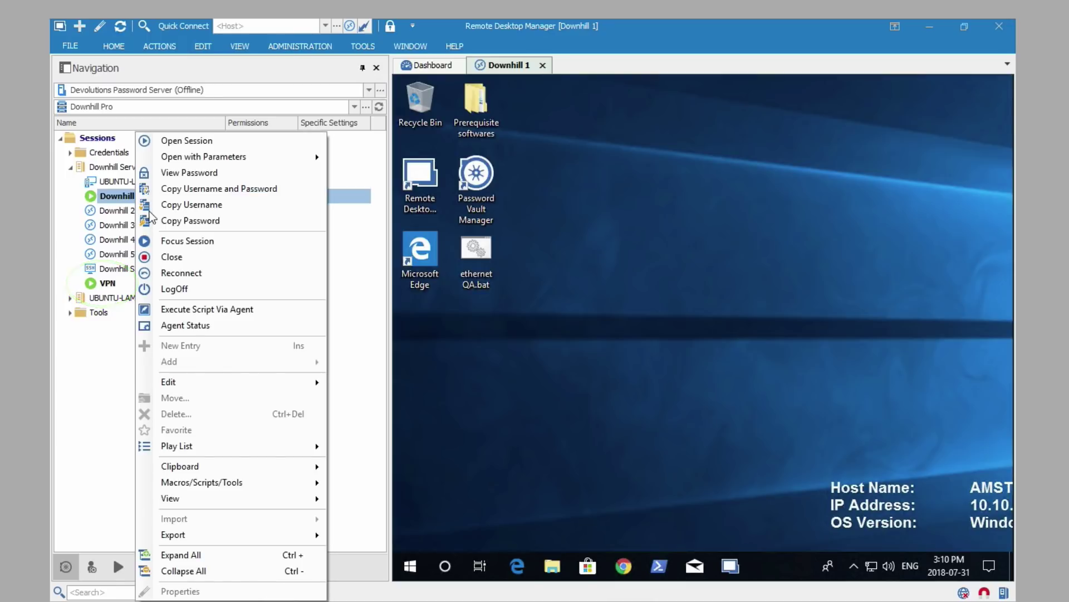
left_click(172, 257)
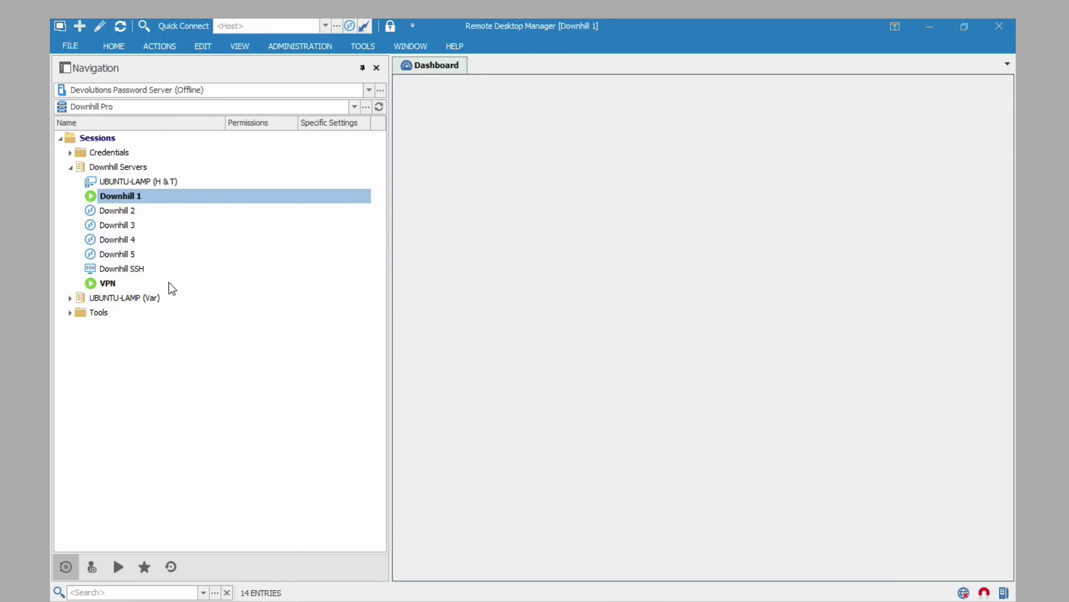